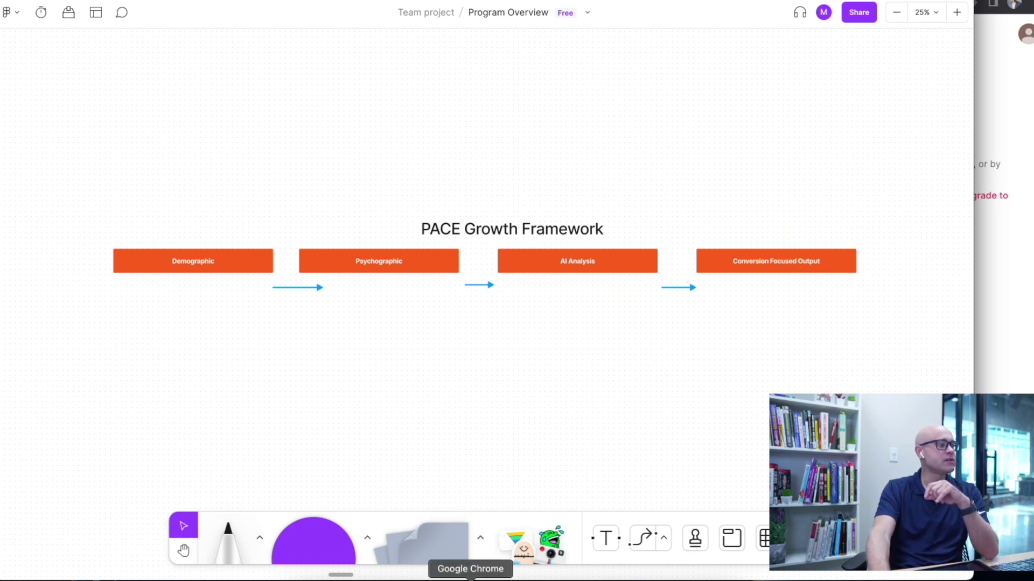
Step: Switch to the Mem note in Chrome and examine the customer avatar's FAMILY MAN profile and its list of questions
left_click(475, 569)
scroll(455, 248, "down", 3)
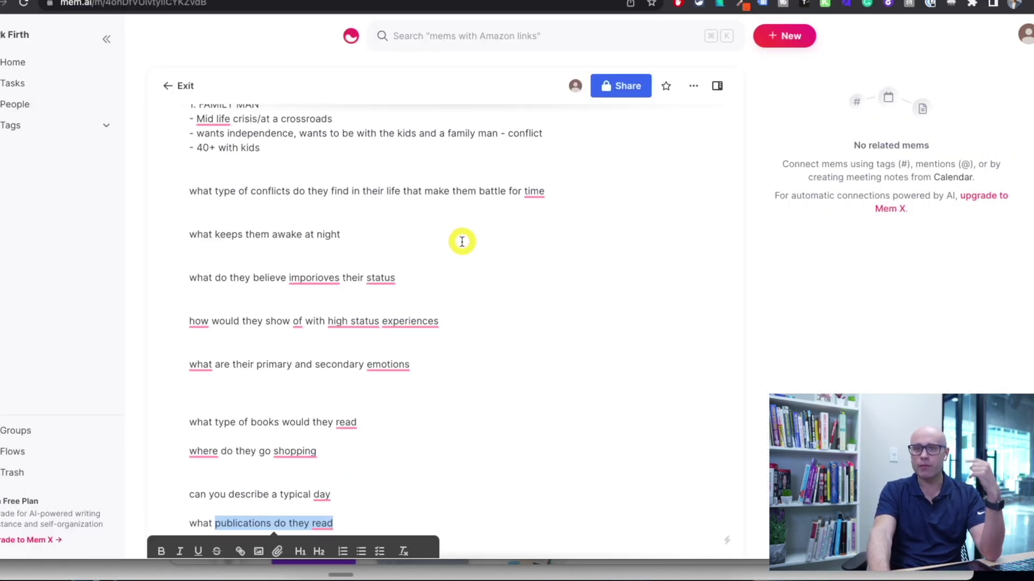
scroll(462, 242, "down", 3)
scroll(461, 242, "up", 6)
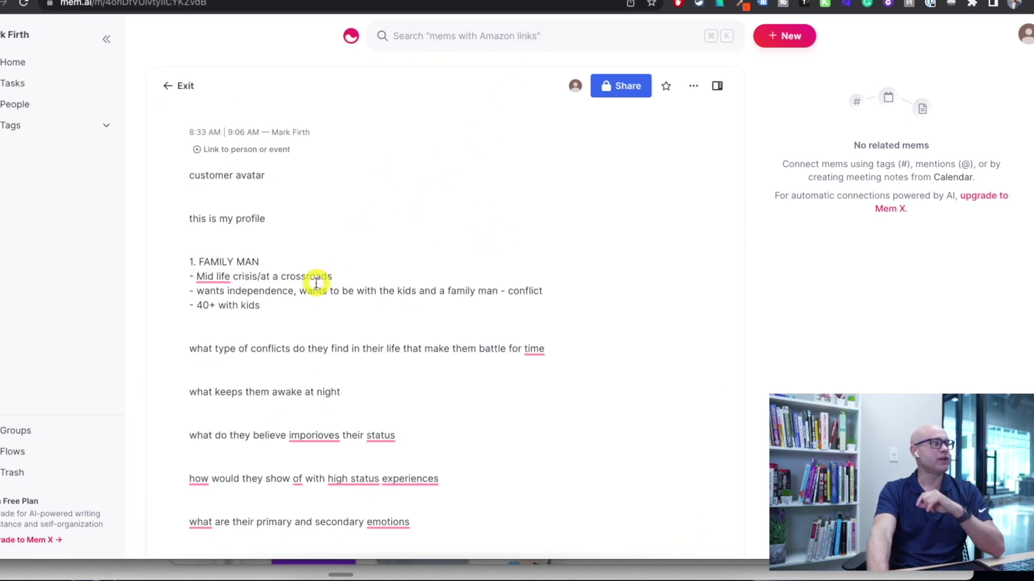
left_click_drag(284, 306, 179, 253)
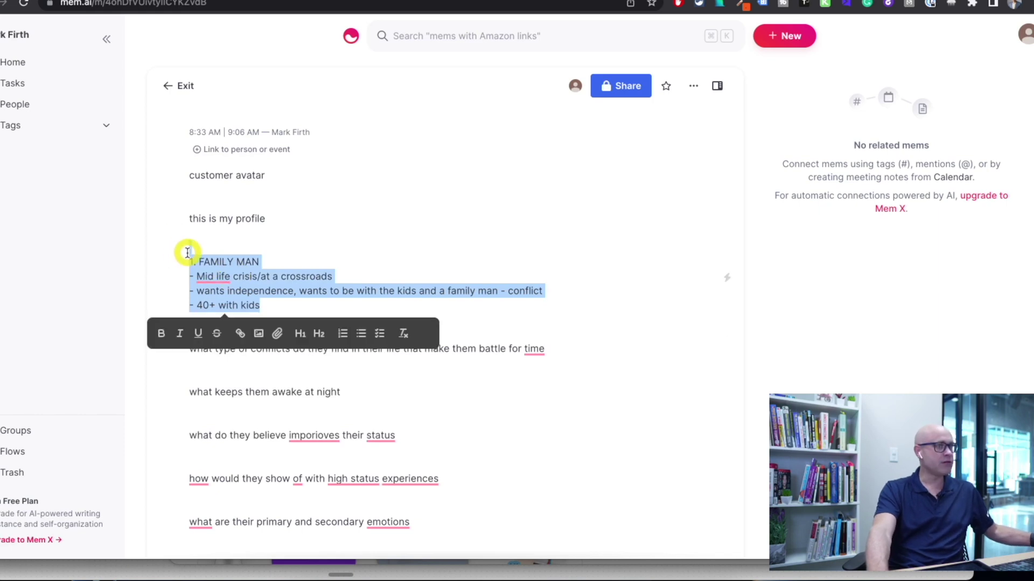
left_click(310, 245)
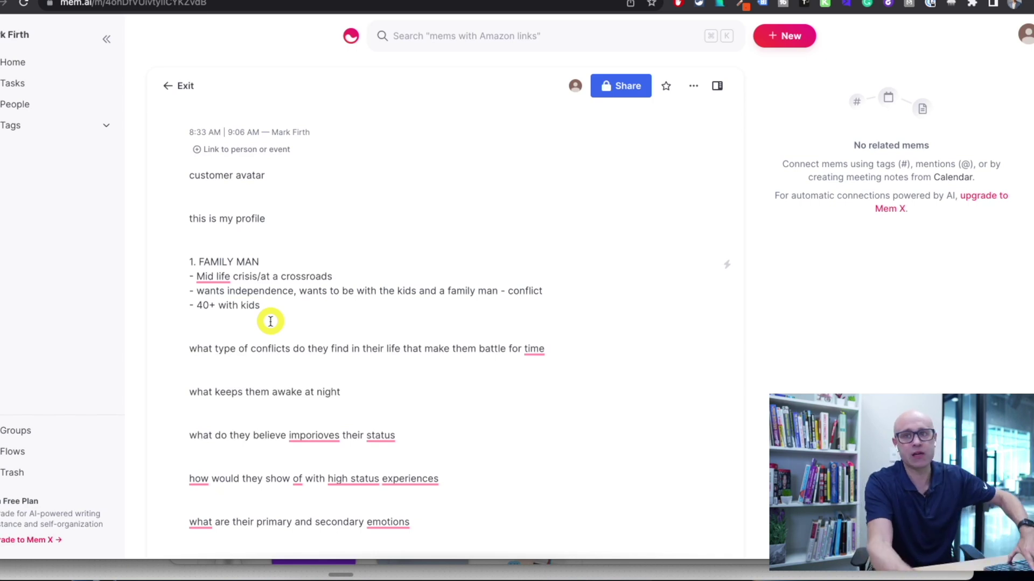
Step: Copy the FAMILY MAN profile from the customer avatar note and send it as a prompt in a new ChatGPT chat
left_click_drag(300, 300, 188, 260)
key("super+c")
key("super+Tab")
key("super+v")
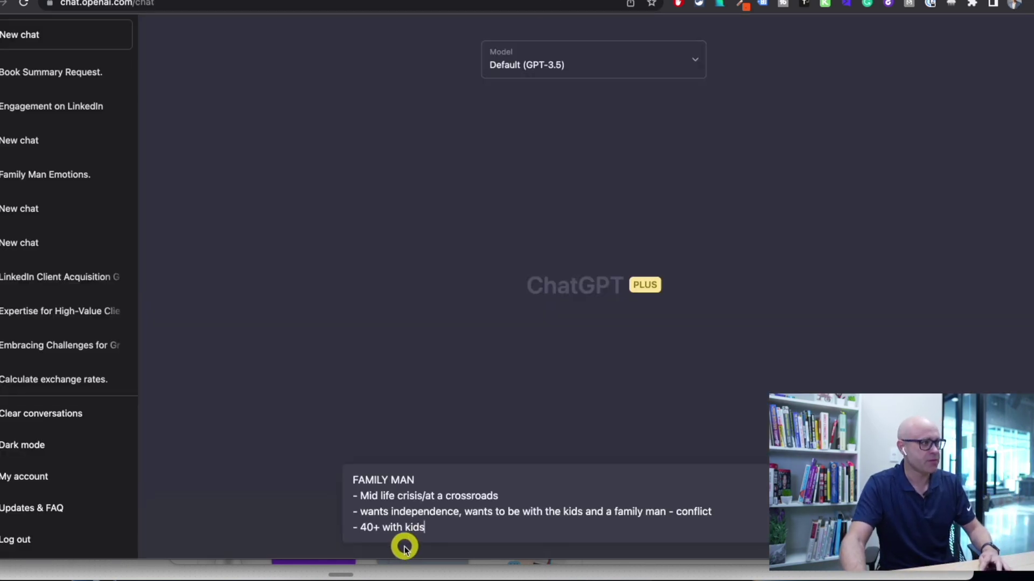
key("Return")
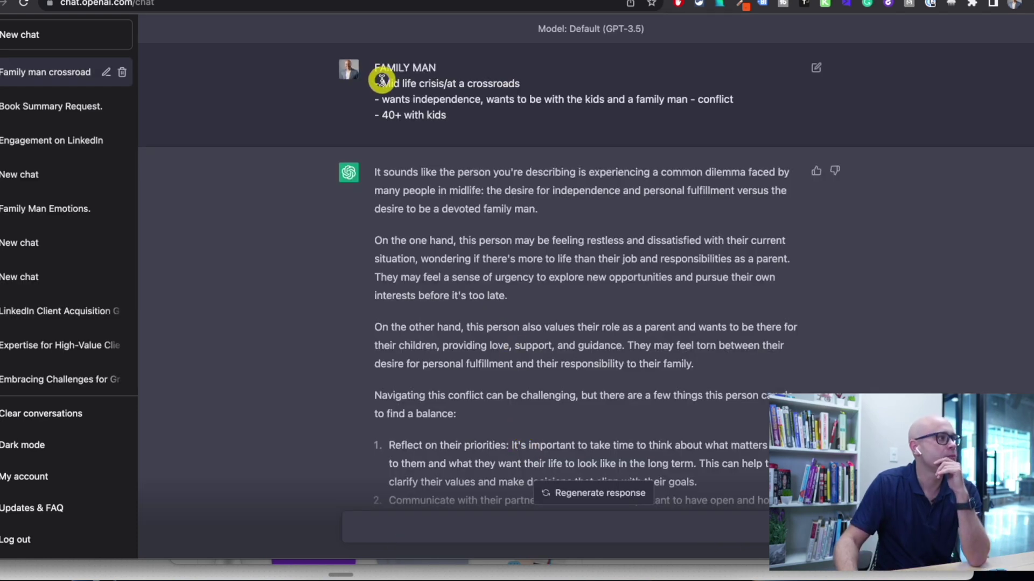
Step: Examine the submitted profile's points alongside the reply's description of the midlife dilemma and its suggestions for finding a balance
left_click_drag(380, 84, 512, 83)
left_click_drag(387, 99, 704, 106)
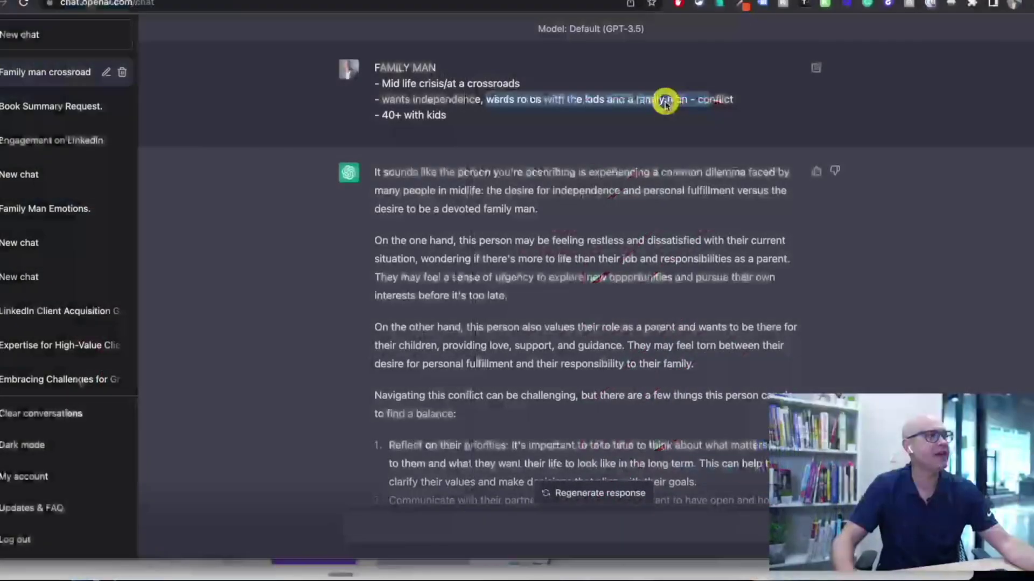
left_click(717, 99)
left_click_drag(734, 99, 382, 100)
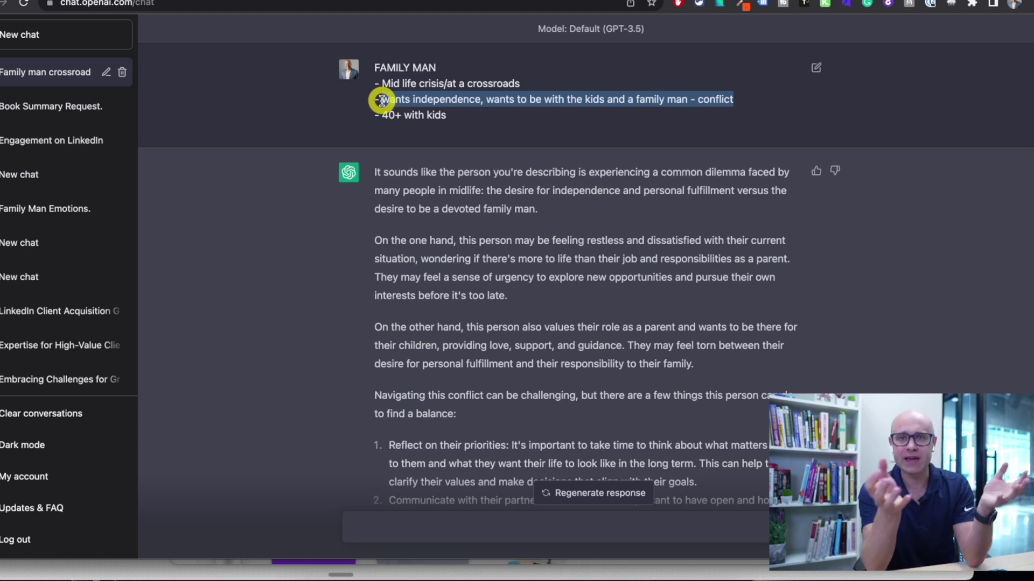
left_click(526, 162)
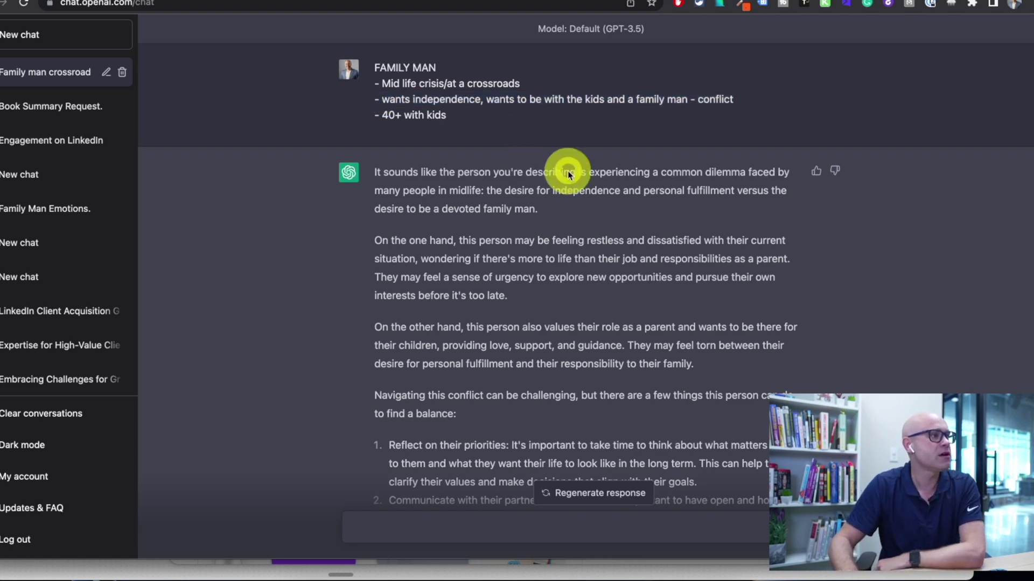
left_click_drag(510, 170, 792, 171)
left_click_drag(474, 194, 377, 192)
left_click_drag(487, 192, 591, 211)
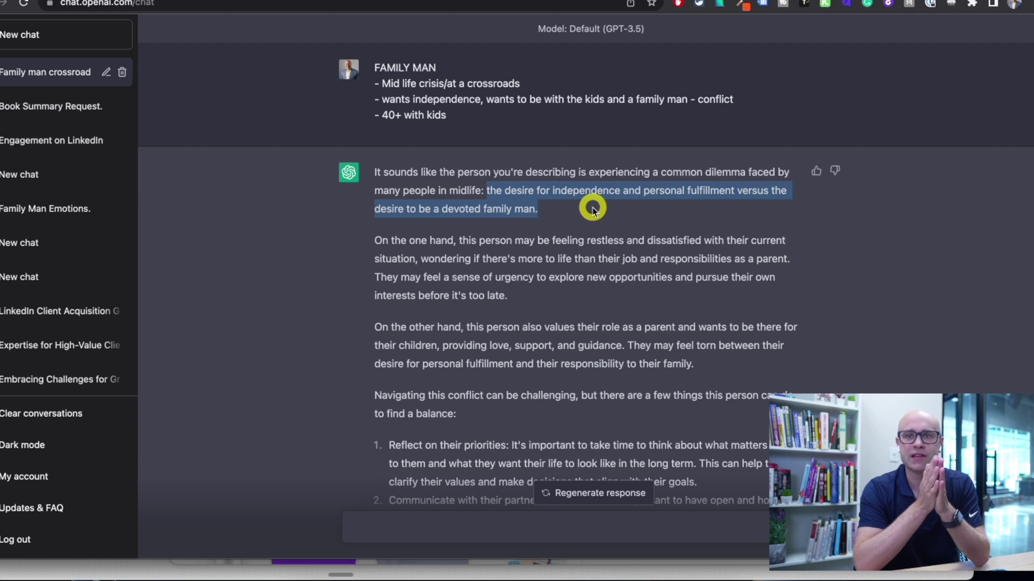
left_click_drag(447, 115, 384, 85)
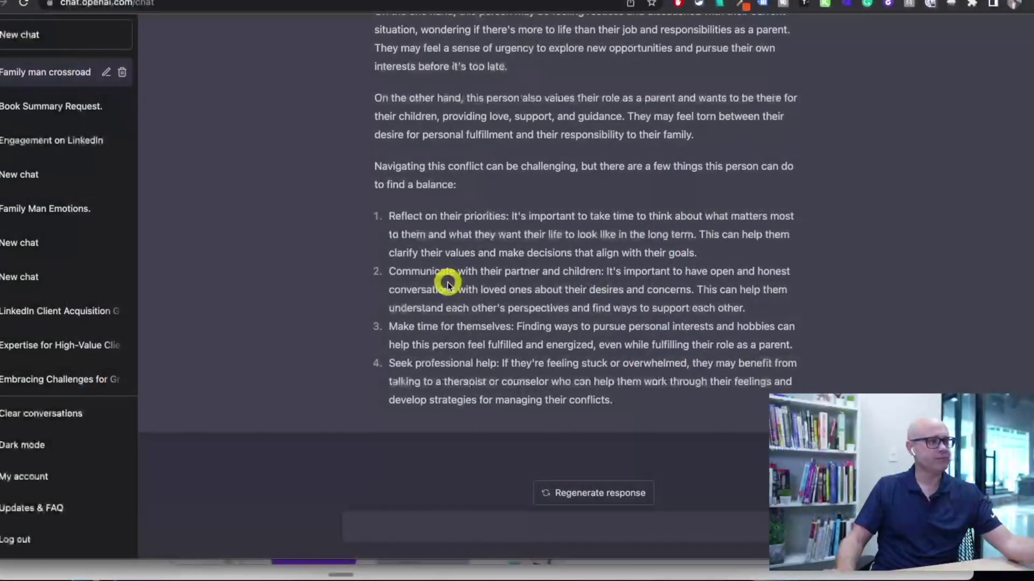
left_click_drag(395, 216, 447, 213)
left_click_drag(567, 216, 622, 217)
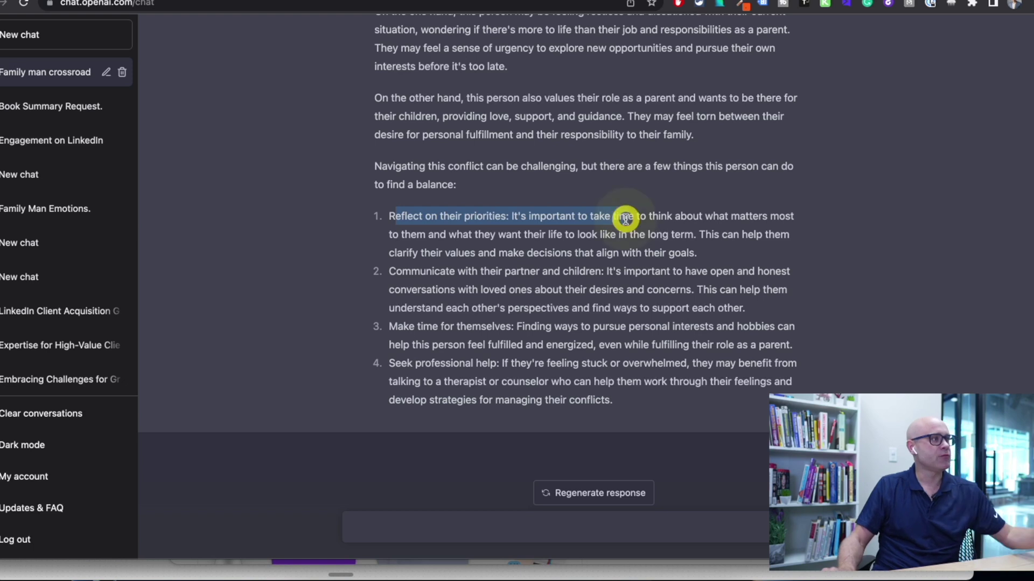
left_click_drag(389, 272, 603, 271)
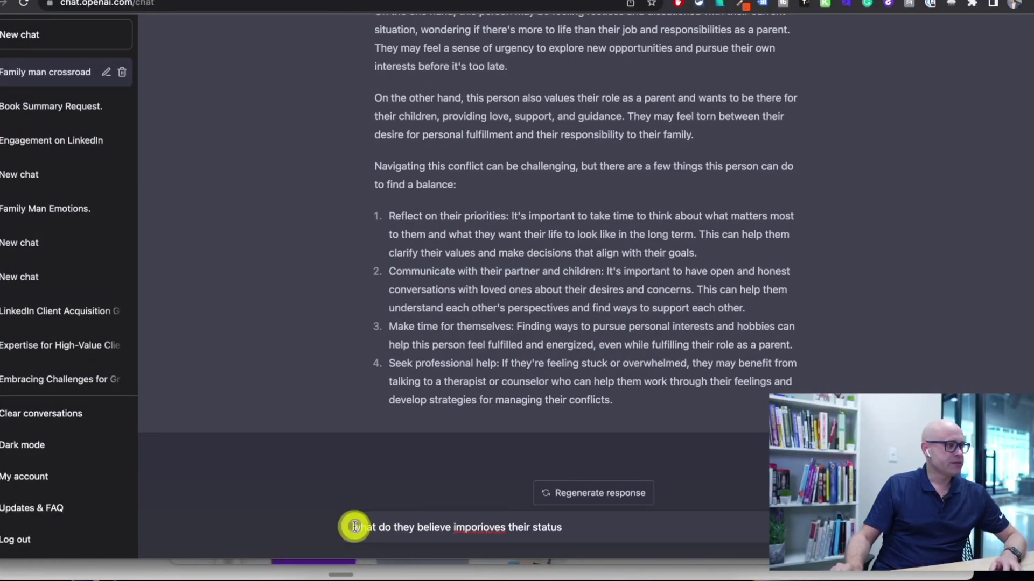
Step: Put "taking this family man" before "what do they believe imporioves their status", send the prompt and highlight the reply's point about children's lives
left_click(354, 527)
type("Taking this f")
type("amily man what do they believe imporioves their status")
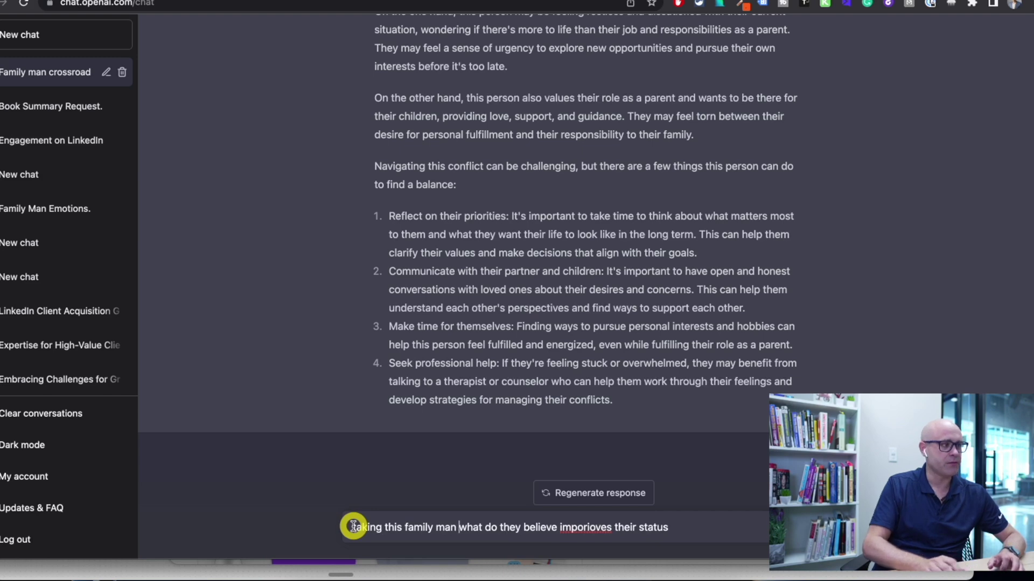
key("Return")
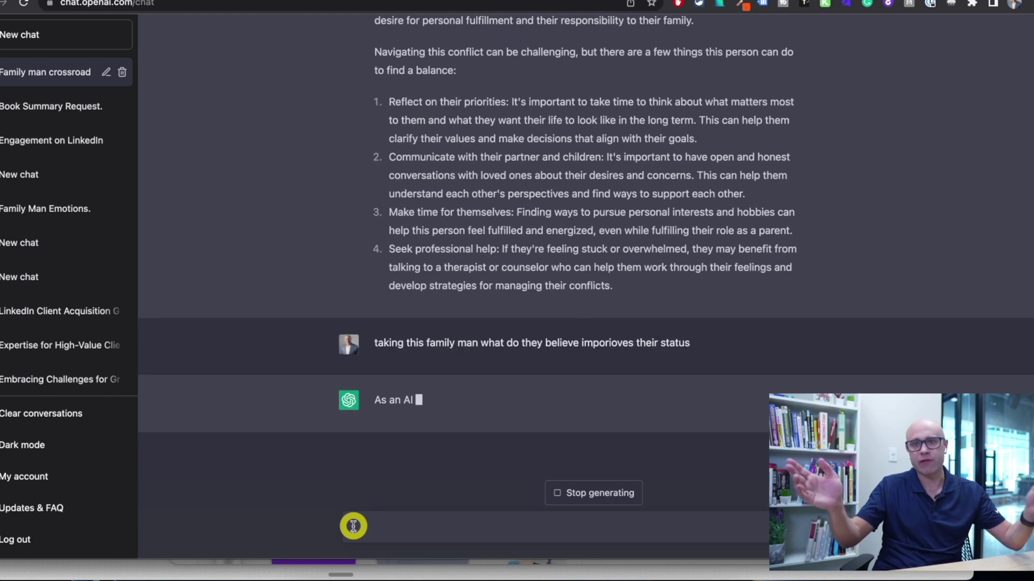
left_click_drag(598, 327, 388, 217)
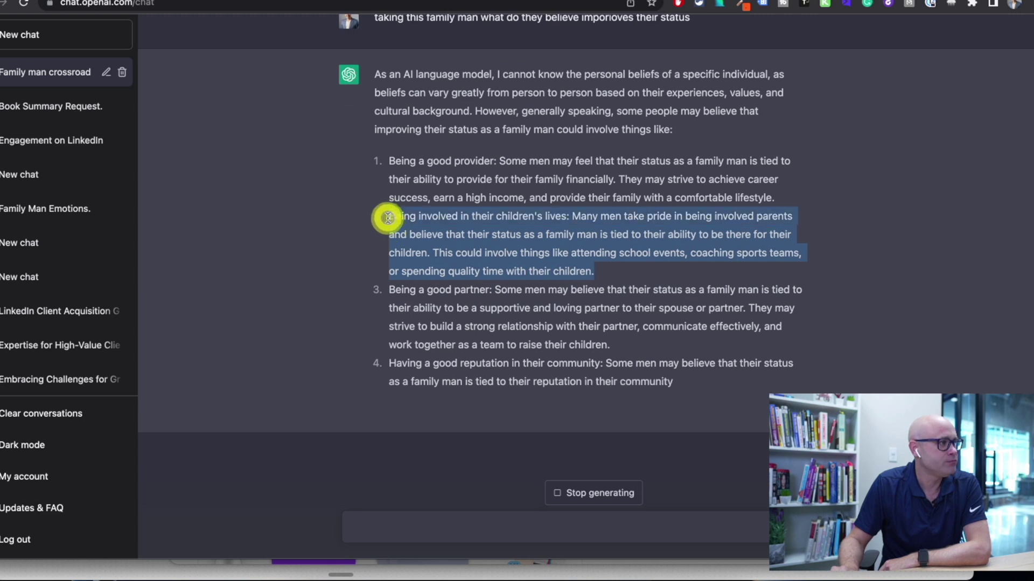
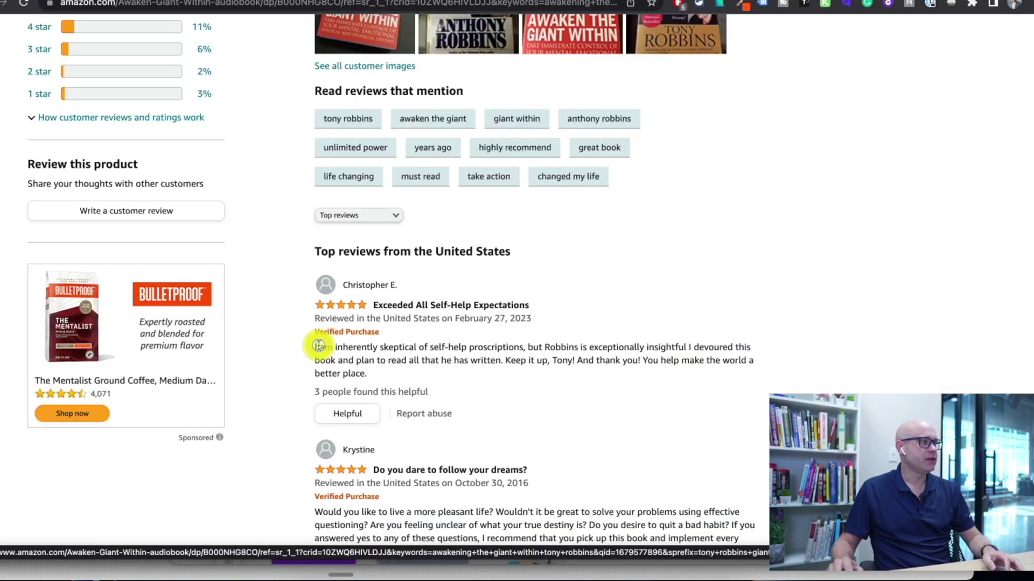
Step: Open the full customer reviews page for Awaken the Giant Within on Amazon and select the positive reviews for copying
left_click_drag(317, 347, 574, 224)
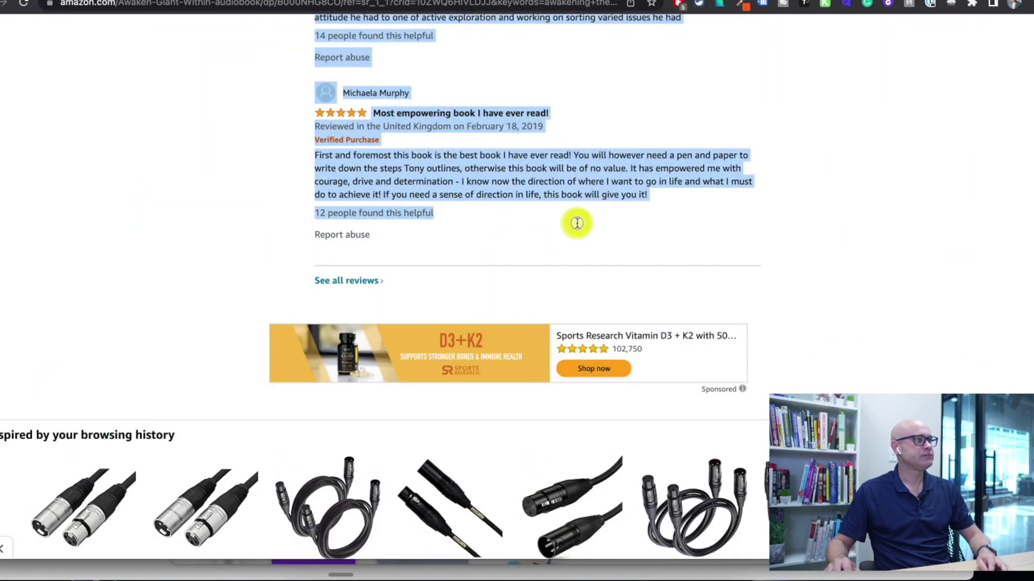
left_click(338, 287)
scroll(382, 318, "down", 5)
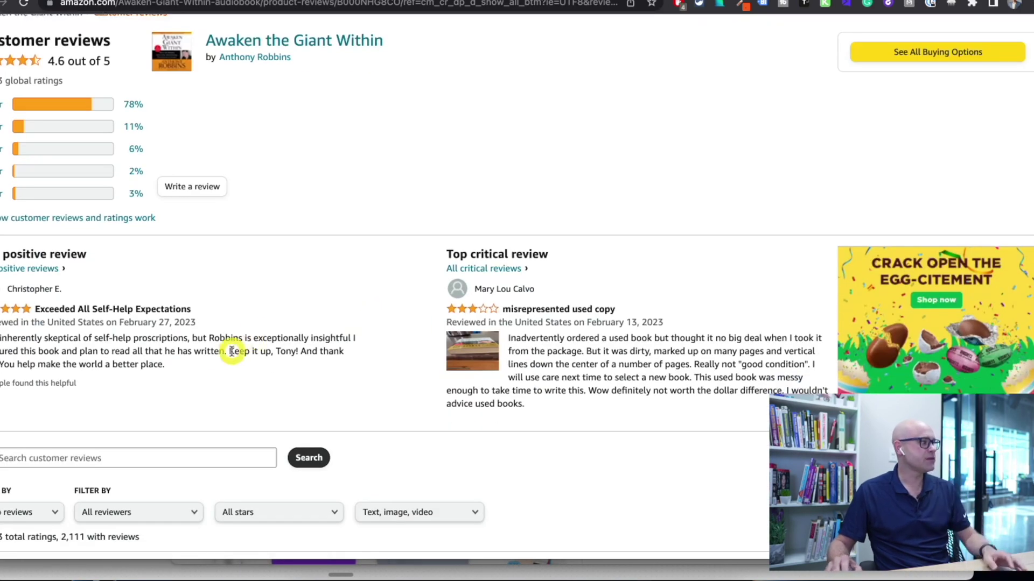
left_click_drag(99, 369, 365, 389)
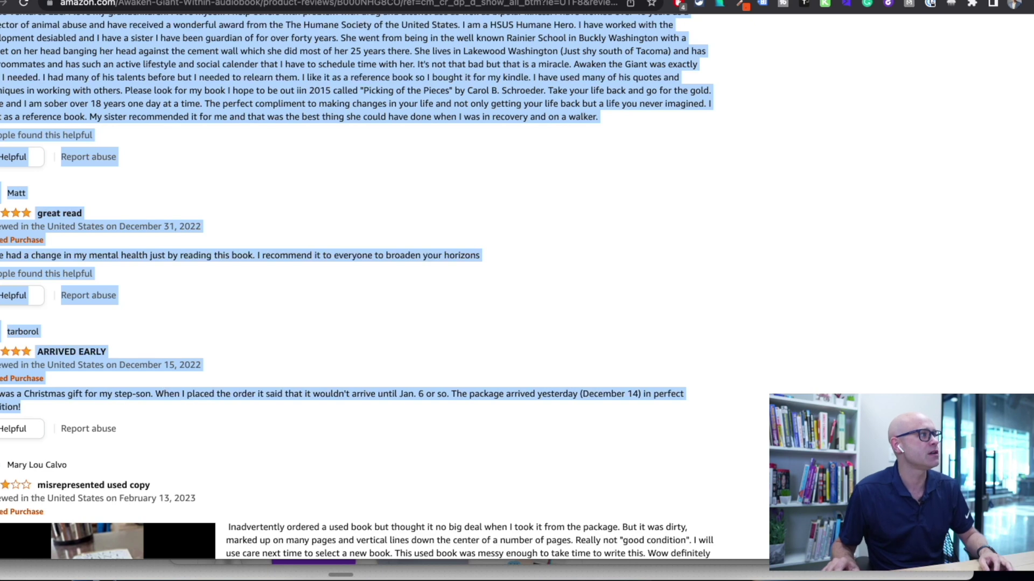
Step: Switch to ChatGPT and request a summary of the copied reviews, starting with "ok here are reviews from per dev books", then highlight its key phrases
left_click(377, 2)
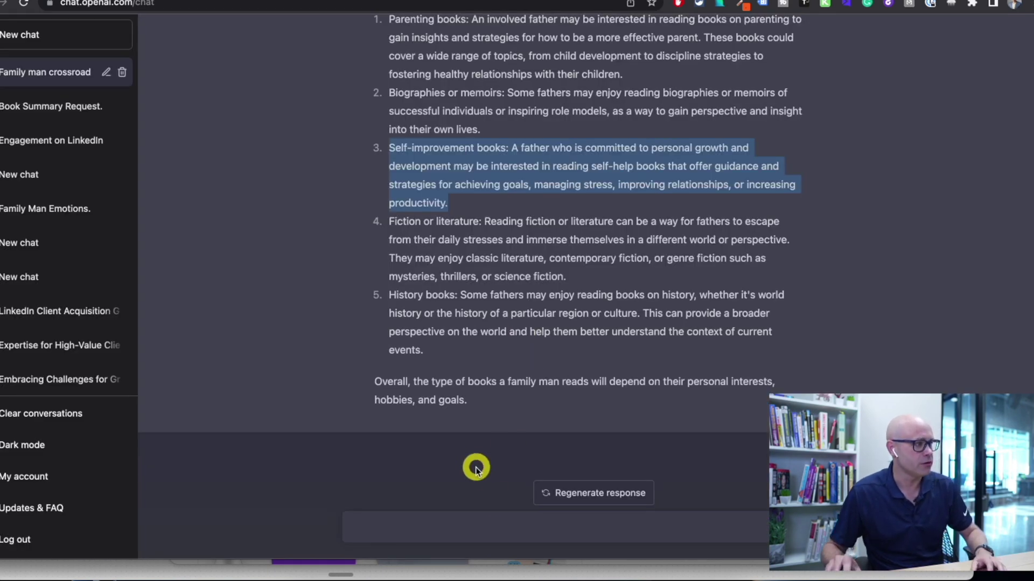
left_click(467, 533)
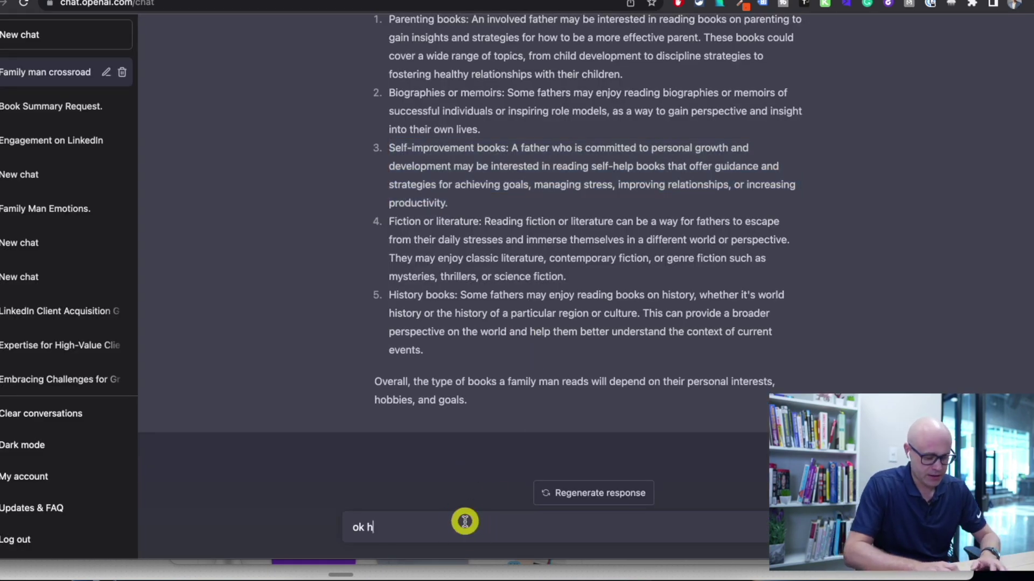
type("ok here is an an")
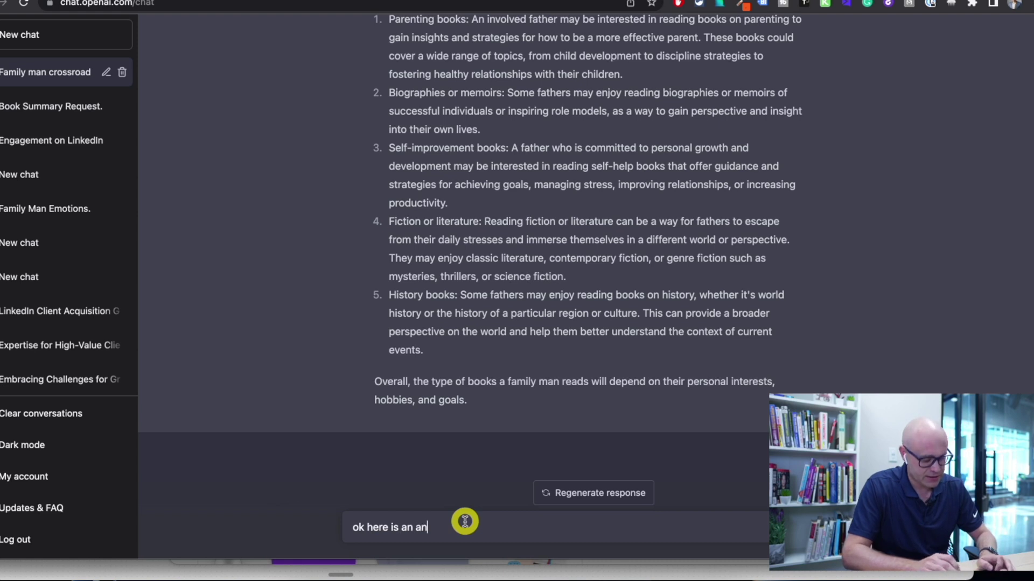
key("BackSpace")
key("BackSpace")
key("BackSpace")
key("BackSpace")
key("BackSpace")
key("BackSpace")
key("BackSpace")
key("BackSpace")
type("are reviews from per dev b")
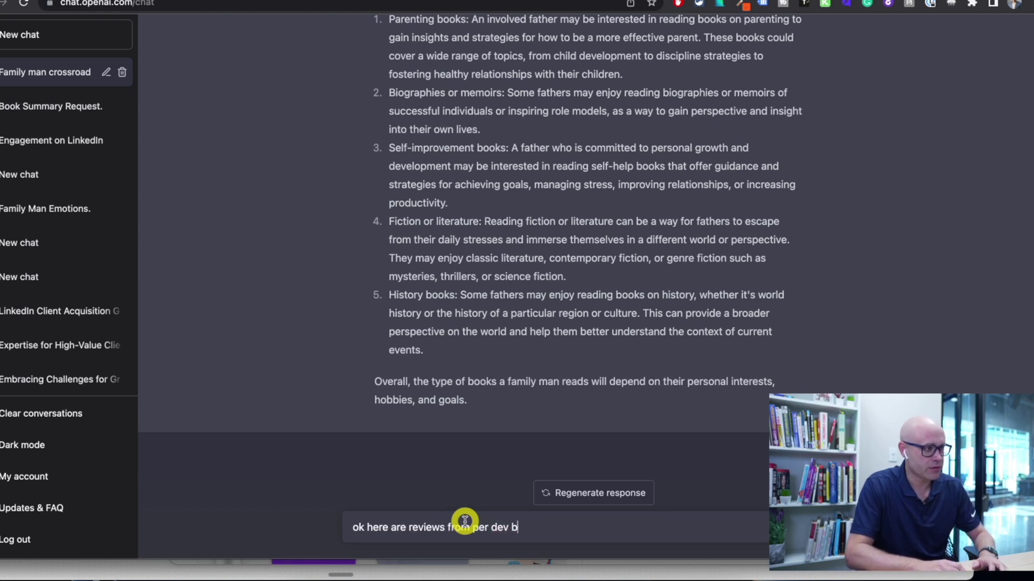
type("ooks - please summari")
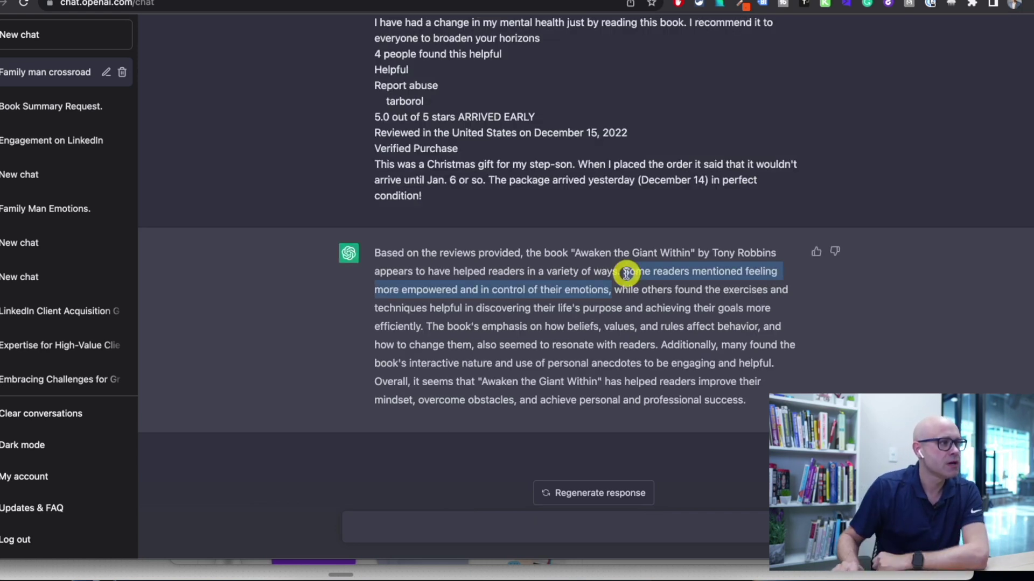
left_click_drag(722, 289, 435, 307)
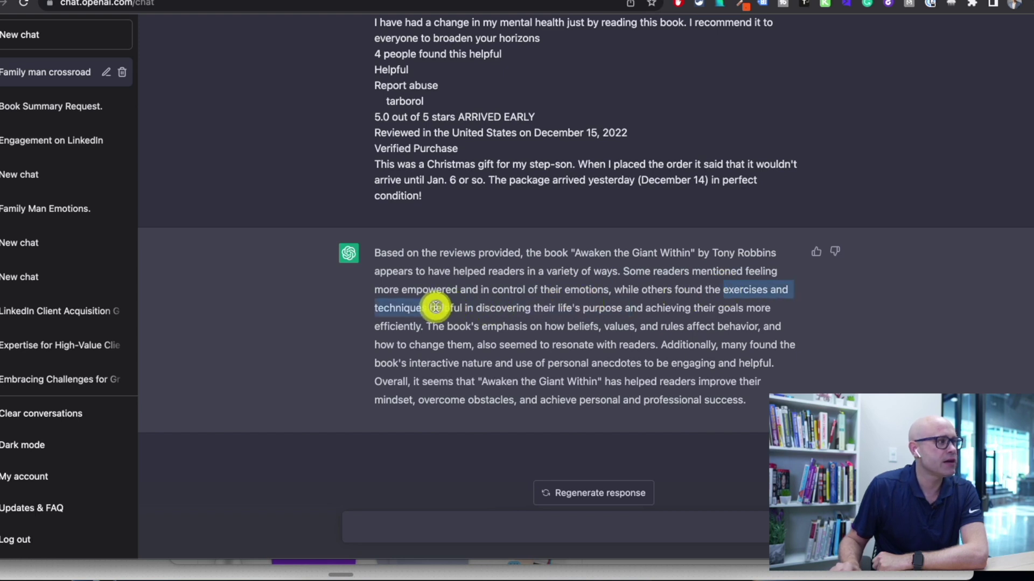
left_click_drag(567, 326, 648, 327)
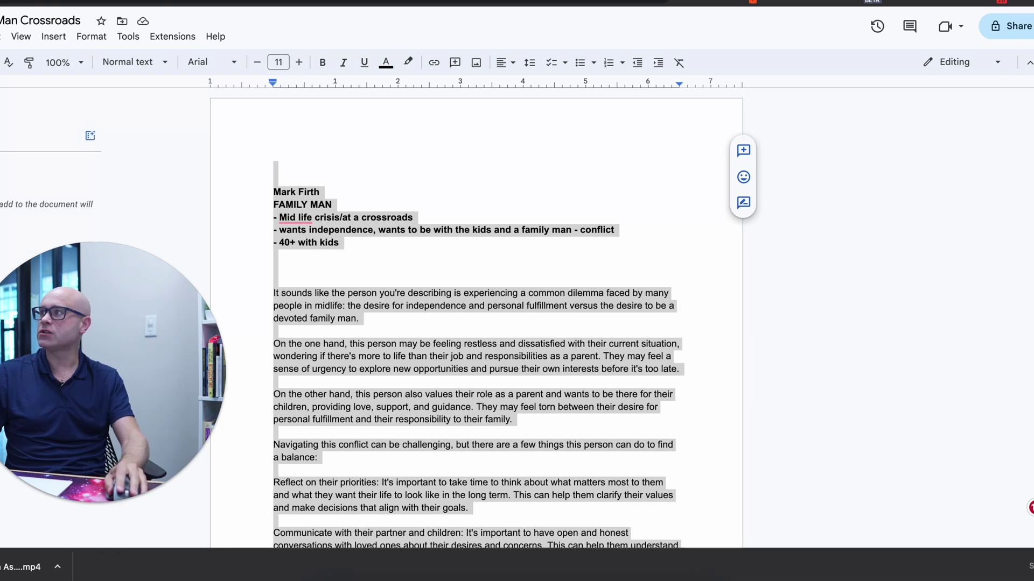
Step: Check the word count of the full family man research text in the Google Docs document
key("ctrl+Tab")
scroll(500, 171, "up", 3)
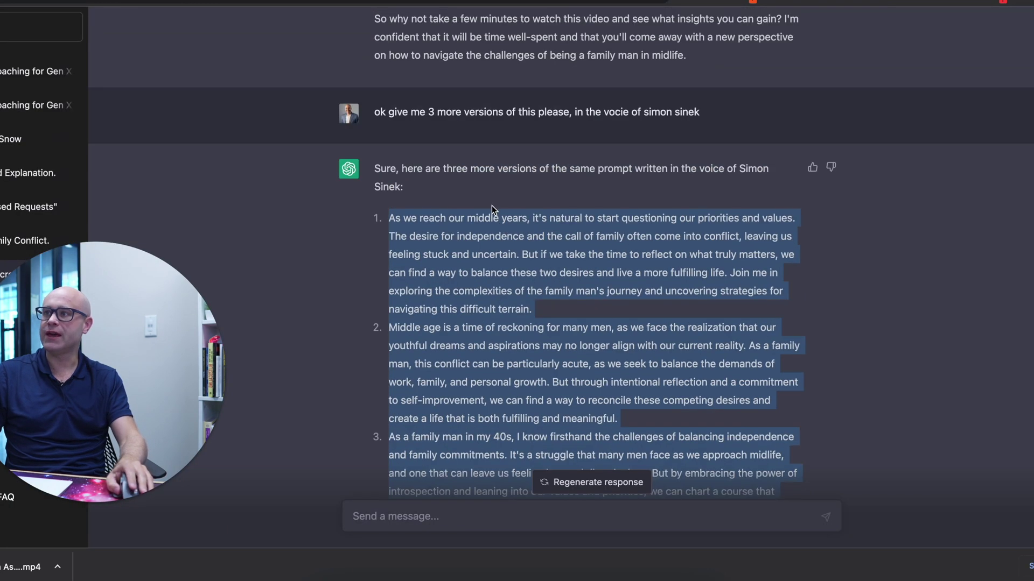
key("ctrl+shift+Tab")
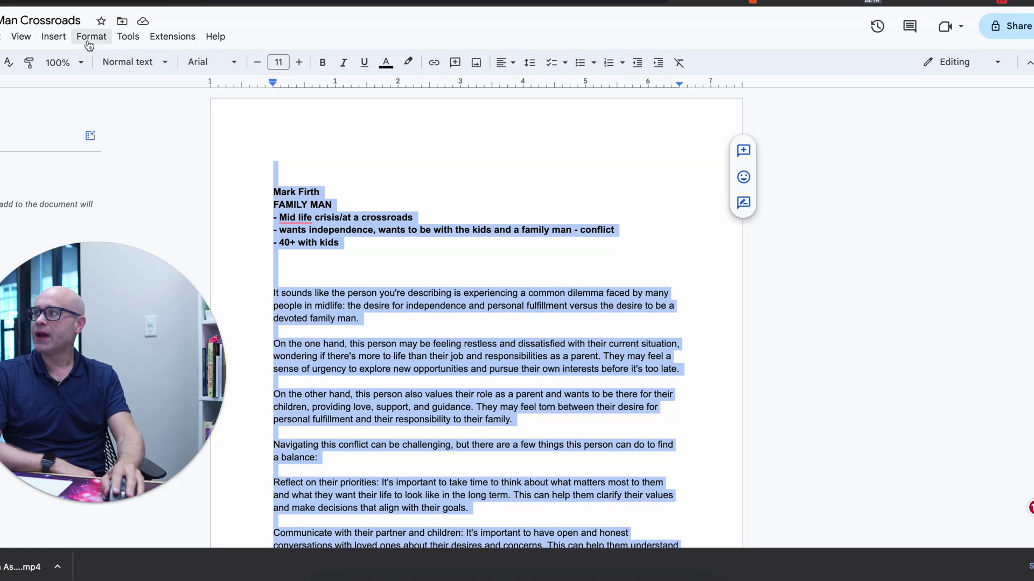
left_click(134, 38)
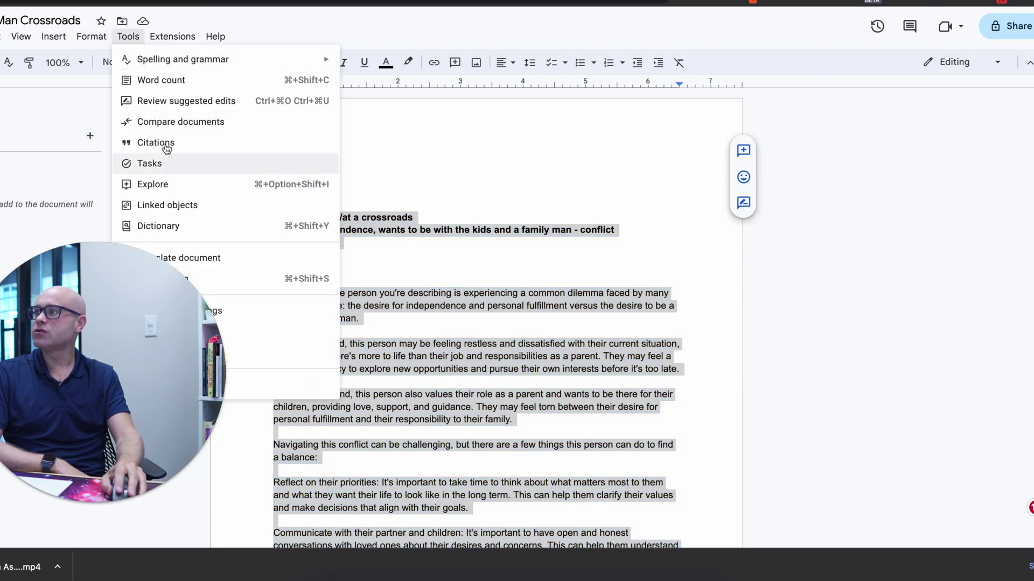
left_click(161, 78)
left_click_drag(552, 230, 590, 230)
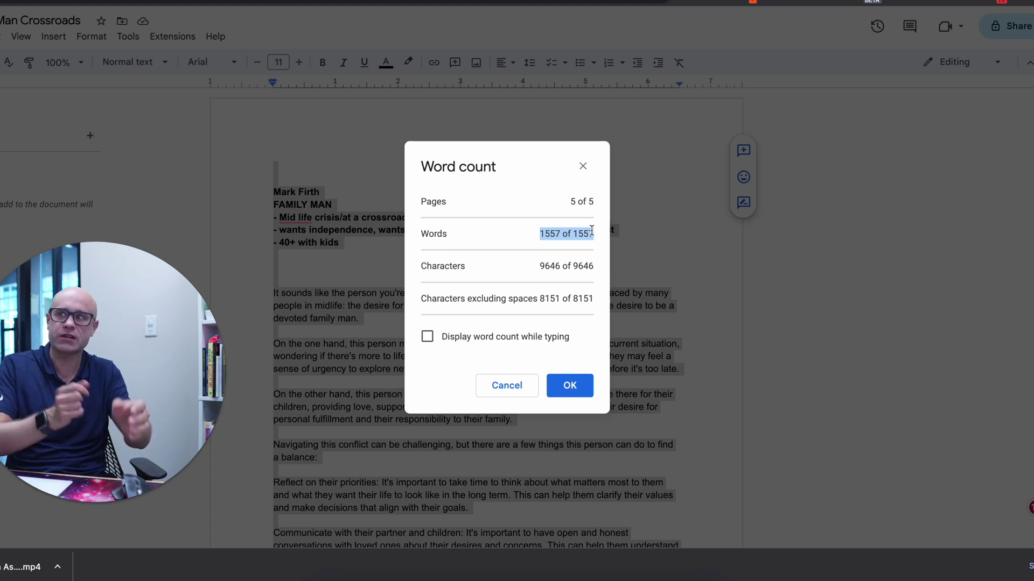
left_click(586, 165)
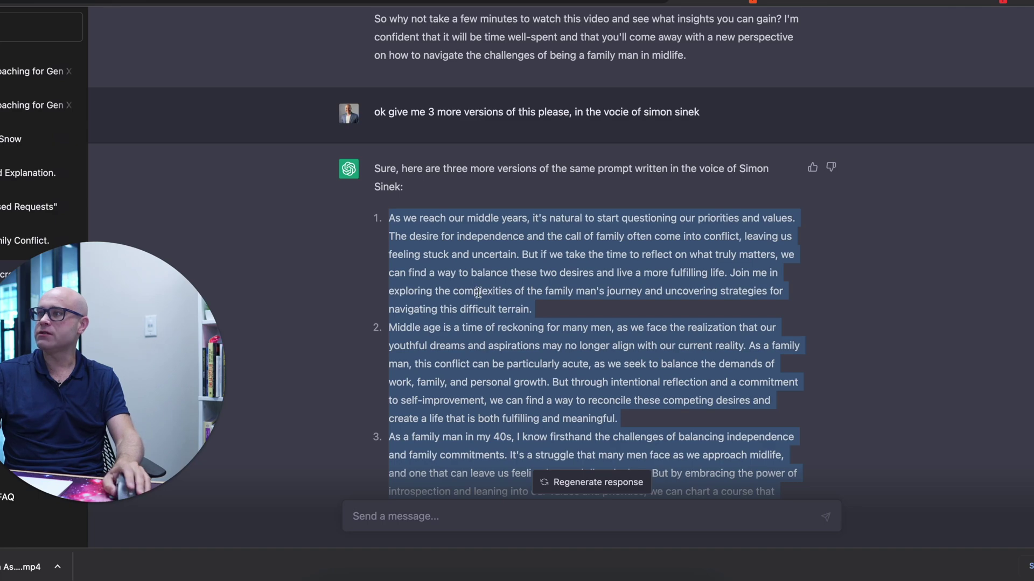
Step: Find and highlight the ChatGPT prompt that supplies all the family man data and requests a sales email promoting a video
scroll(485, 269, "up", 10)
scroll(489, 257, "up", 20)
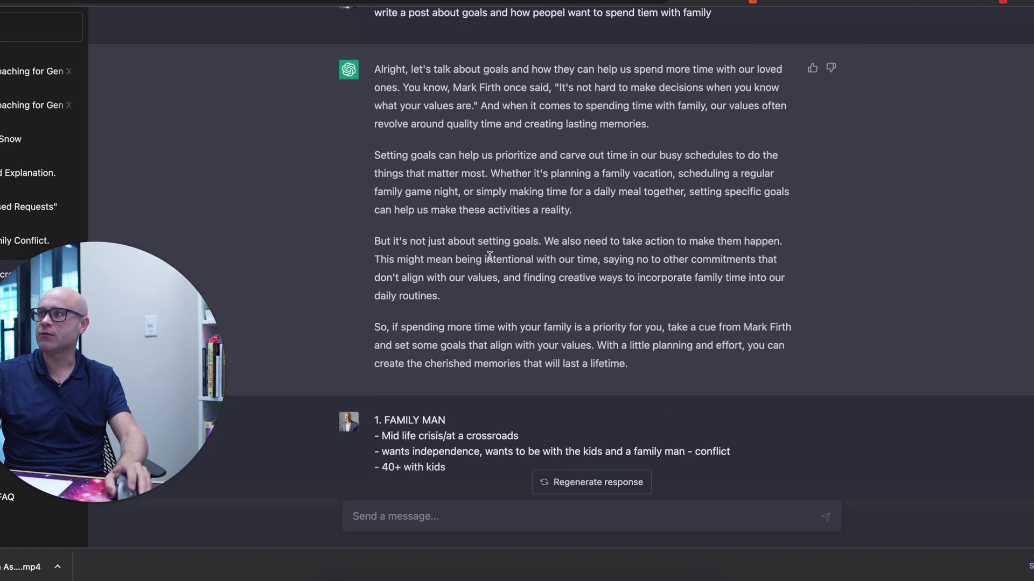
scroll(489, 256, "down", 3)
scroll(489, 257, "down", 7)
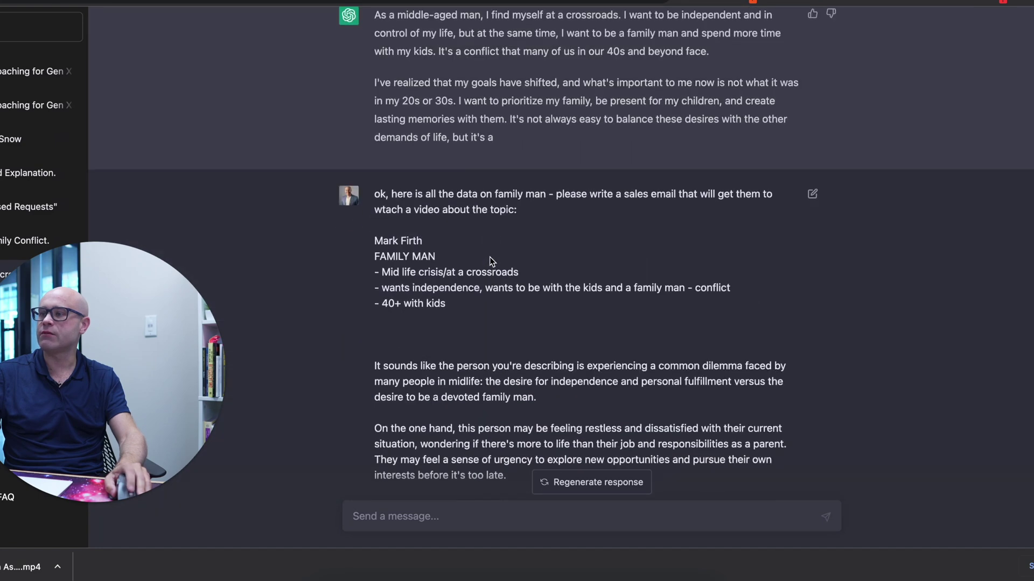
left_click_drag(517, 211, 379, 197)
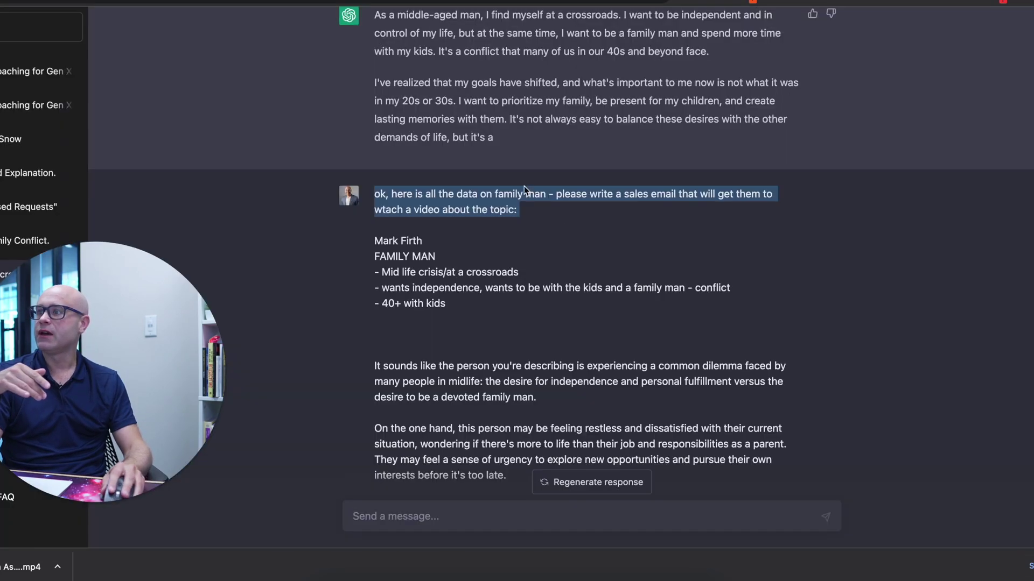
Step: Find the generated family man sales email and highlight its opening line, followed by the three paragraphs that promote the video
scroll(563, 237, "down", 15)
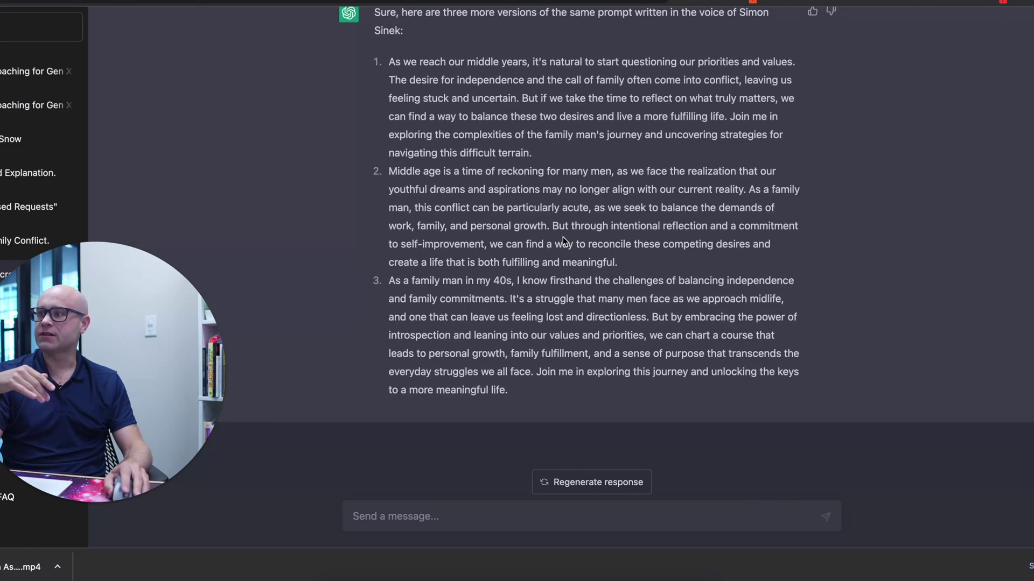
scroll(563, 239, "up", 10)
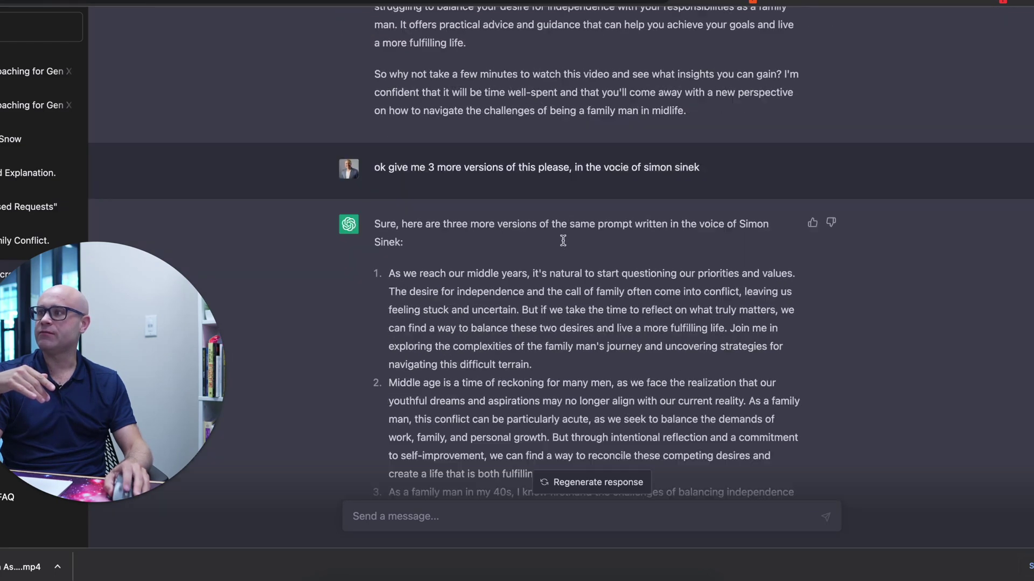
scroll(563, 241, "down", 1)
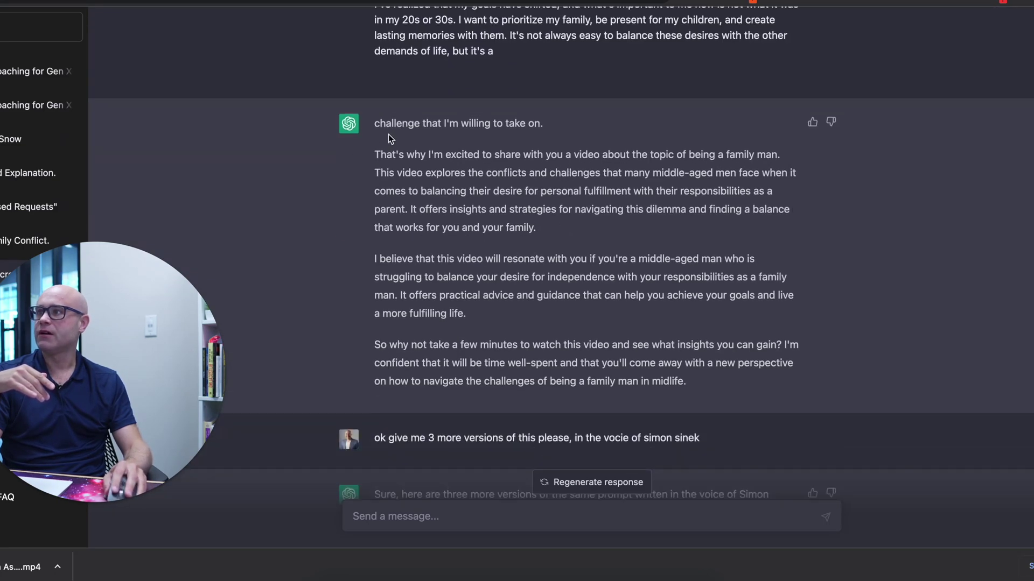
left_click_drag(376, 124, 533, 122)
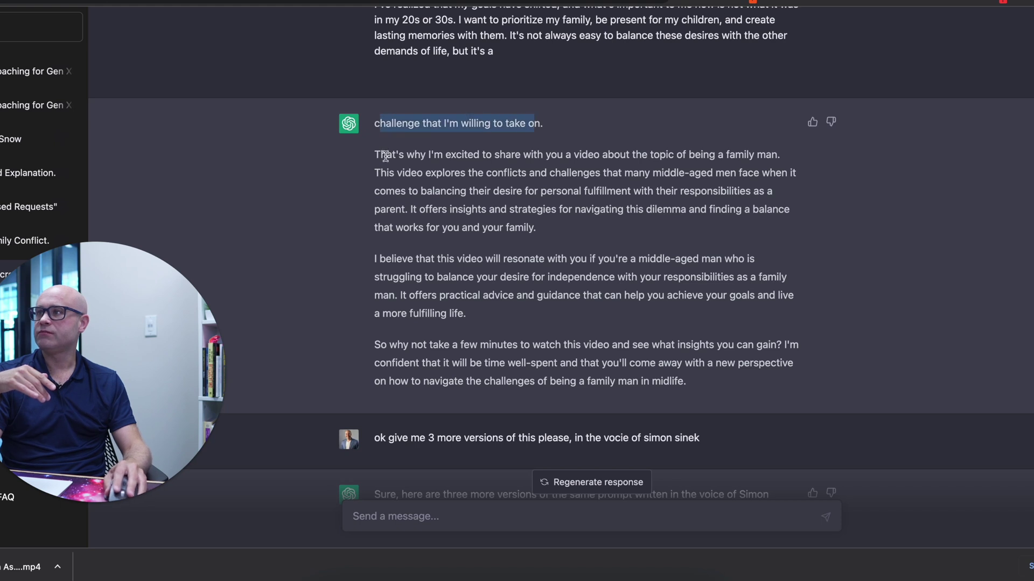
left_click_drag(378, 155, 721, 382)
left_click_drag(547, 124, 365, 117)
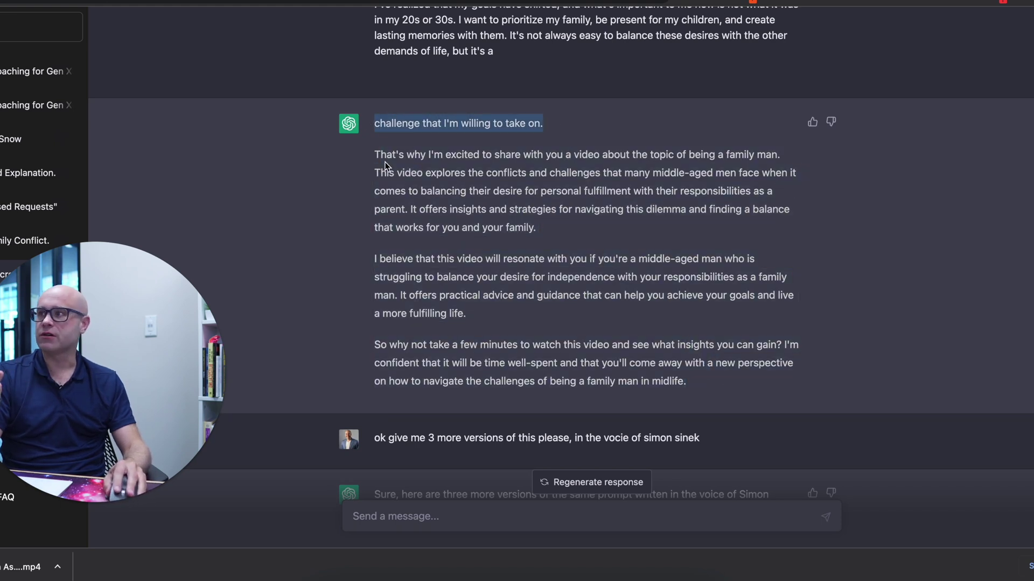
left_click_drag(373, 156, 711, 382)
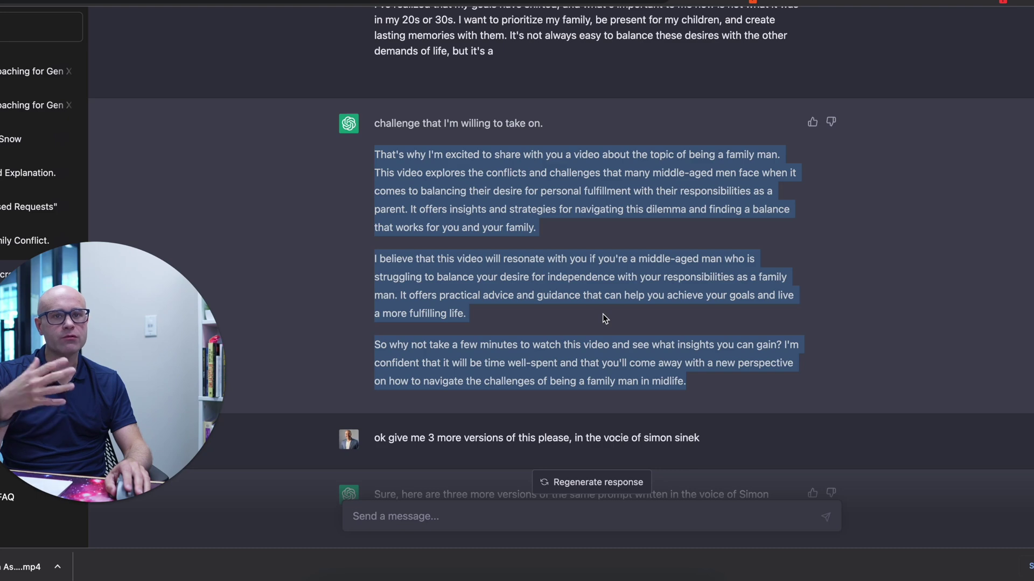
Step: Go to the reply with three more versions in the voice of Simon Sinek and highlight its introductory sentence
scroll(604, 318, "down", 3)
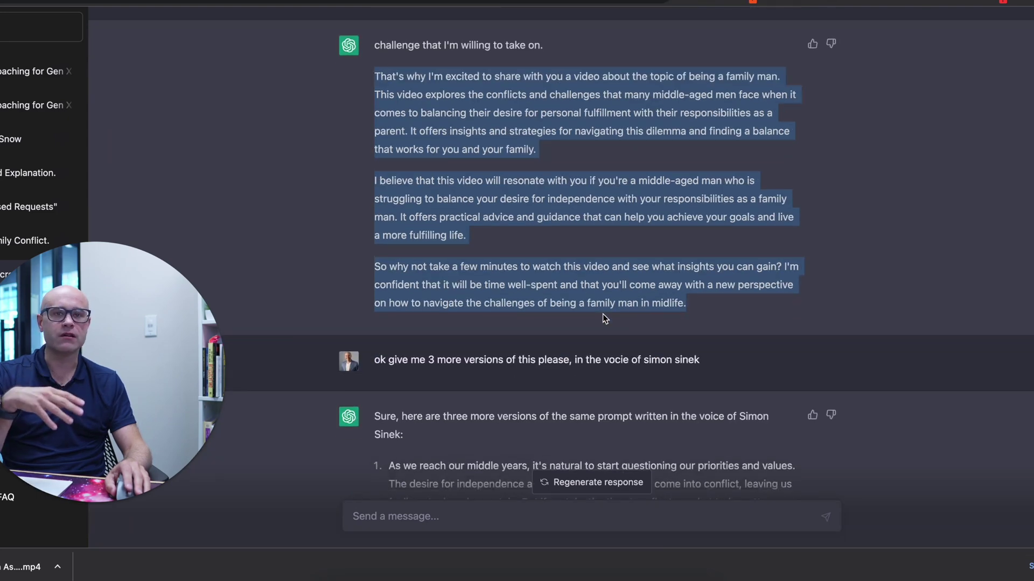
scroll(603, 314, "down", 3)
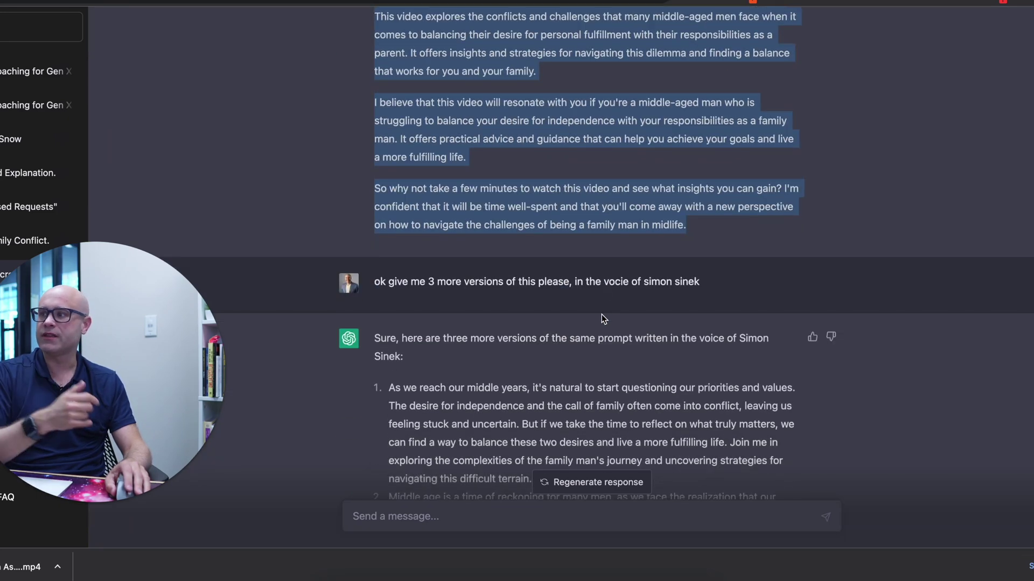
left_click_drag(407, 357, 355, 339)
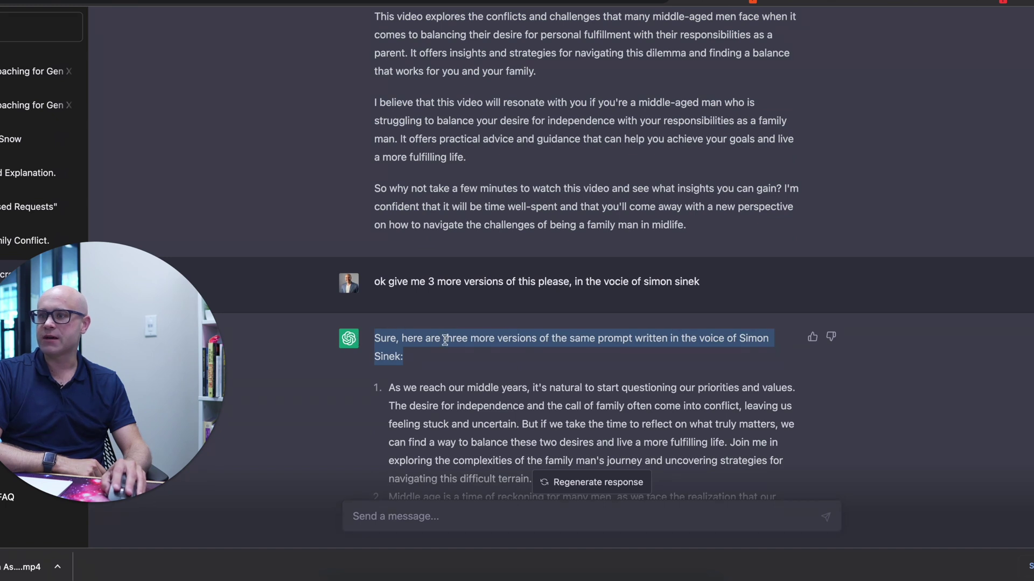